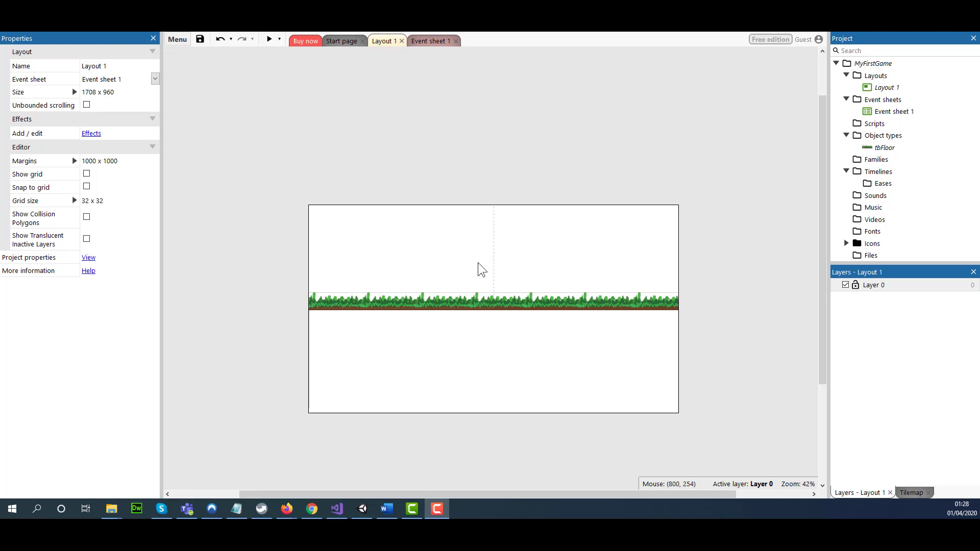
# Step: Insert a new Sprite object type and give it the name spPlayer
pyautogui.rightClick(351, 240)
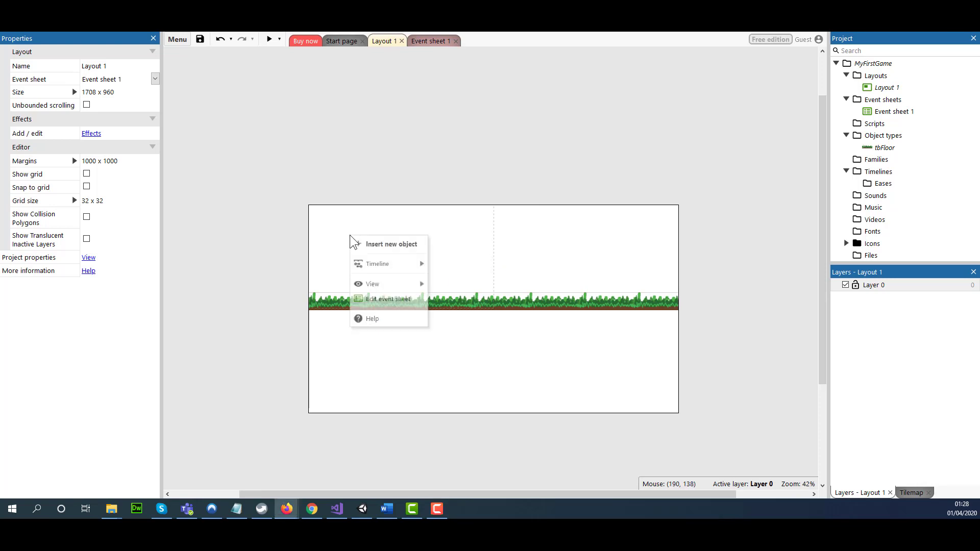
pyautogui.click(382, 247)
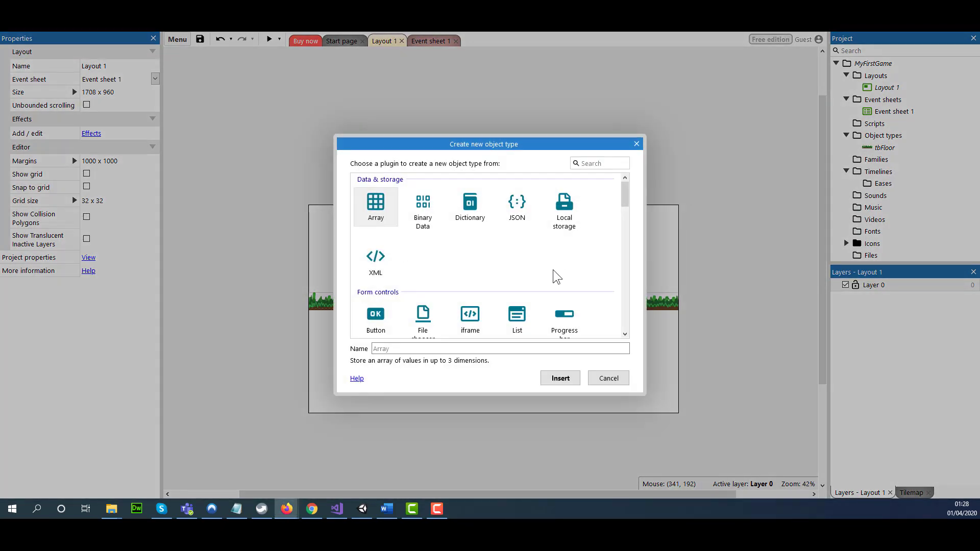
pyautogui.scroll(-3, 551, 276)
pyautogui.scroll(-2, 544, 269)
pyautogui.click(515, 234)
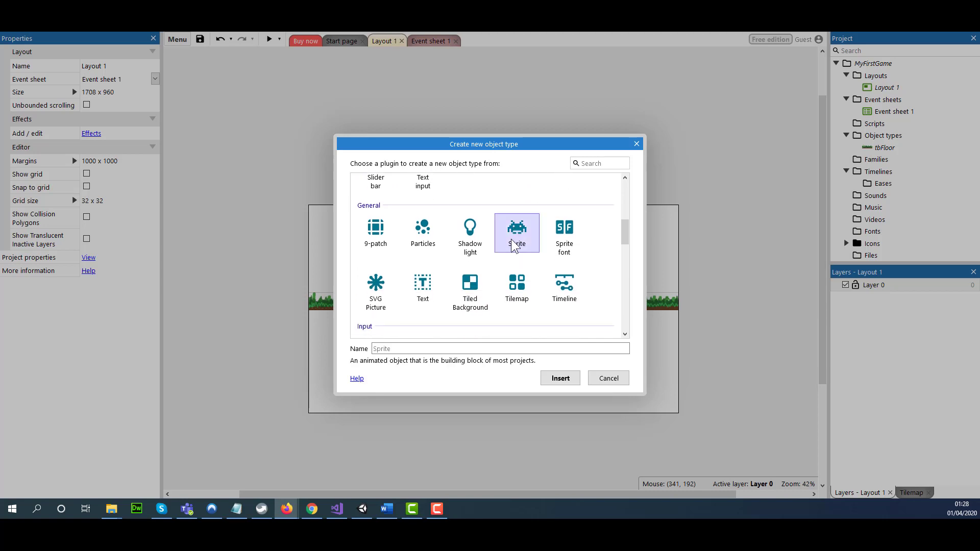
pyautogui.click(420, 350)
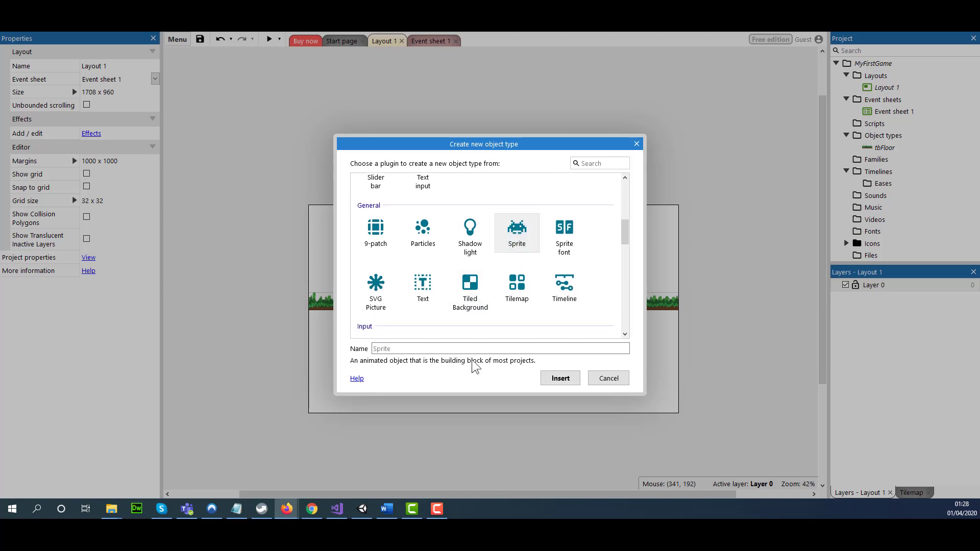
pyautogui.write('spPlayer')
# Step: Create spPlayer, place it on the layout, and draw a green ellipse head
pyautogui.click(560, 381)
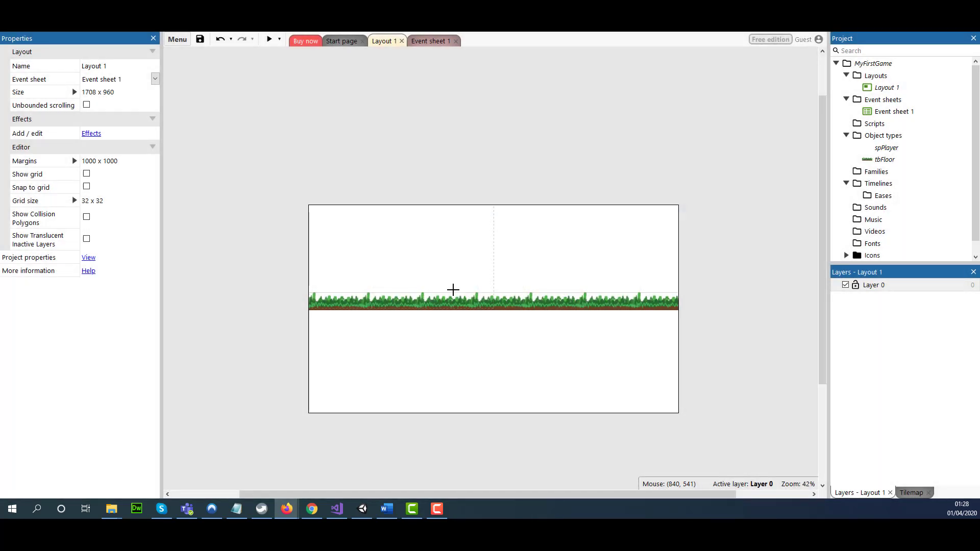
pyautogui.click(400, 245)
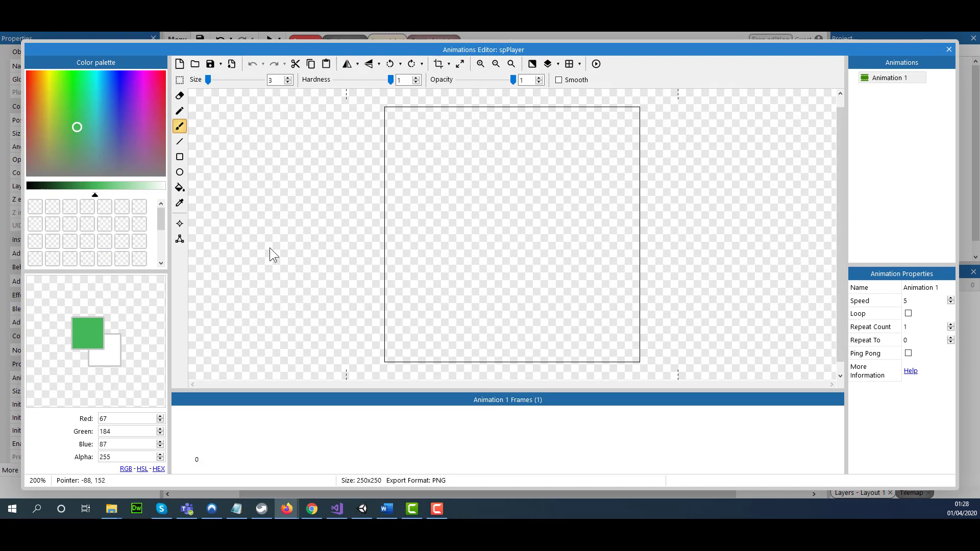
pyautogui.click(180, 172)
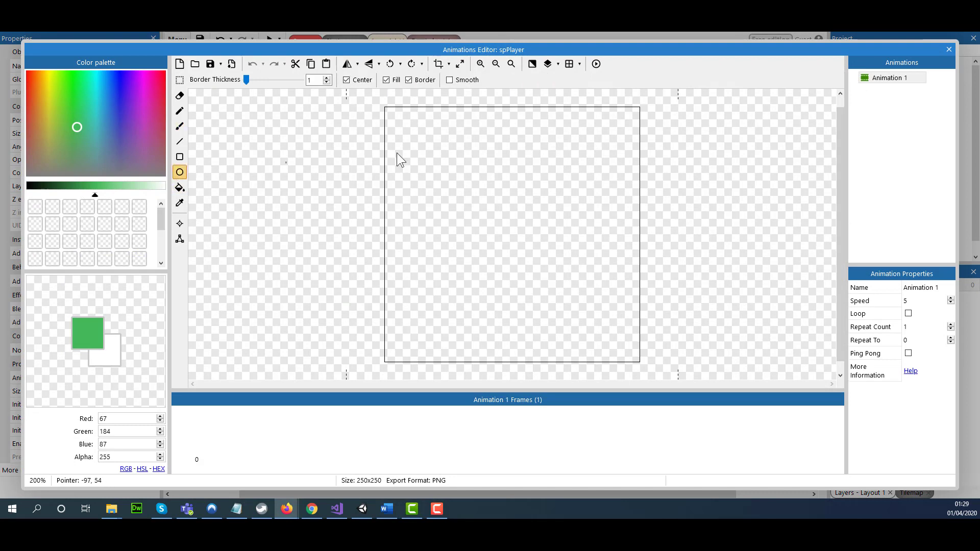
pyautogui.moveTo(495, 149); pyautogui.dragTo(540, 190)
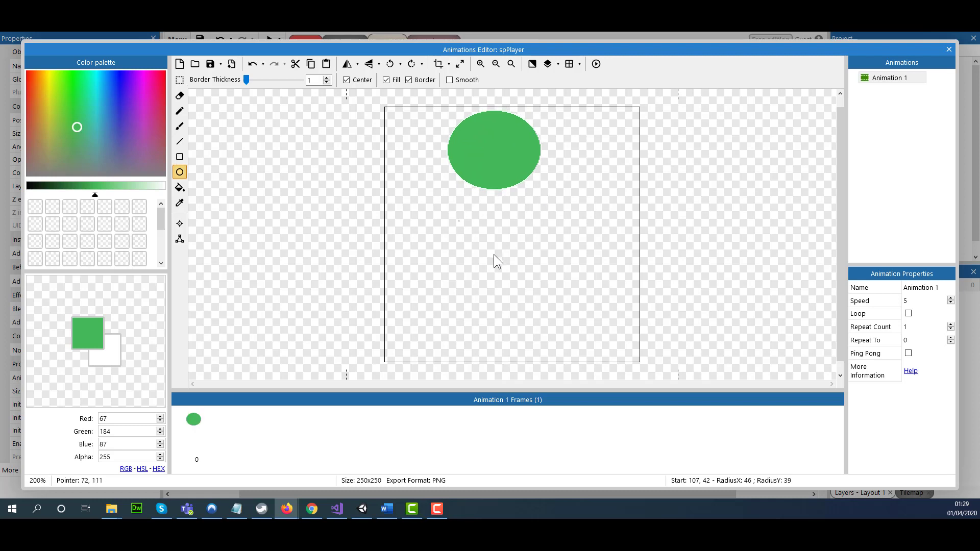
# Step: Draw the green rectangular body and an arm block beside it
pyautogui.click(179, 157)
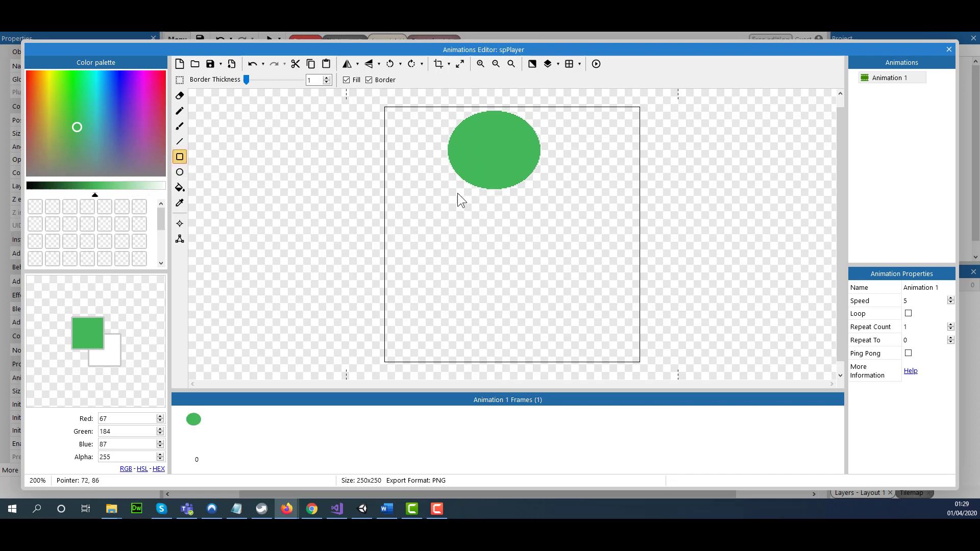
pyautogui.moveTo(472, 174)
pyautogui.mouseDown()
pyautogui.moveTo(520, 228)
pyautogui.moveTo(514, 281)
pyautogui.mouseUp()
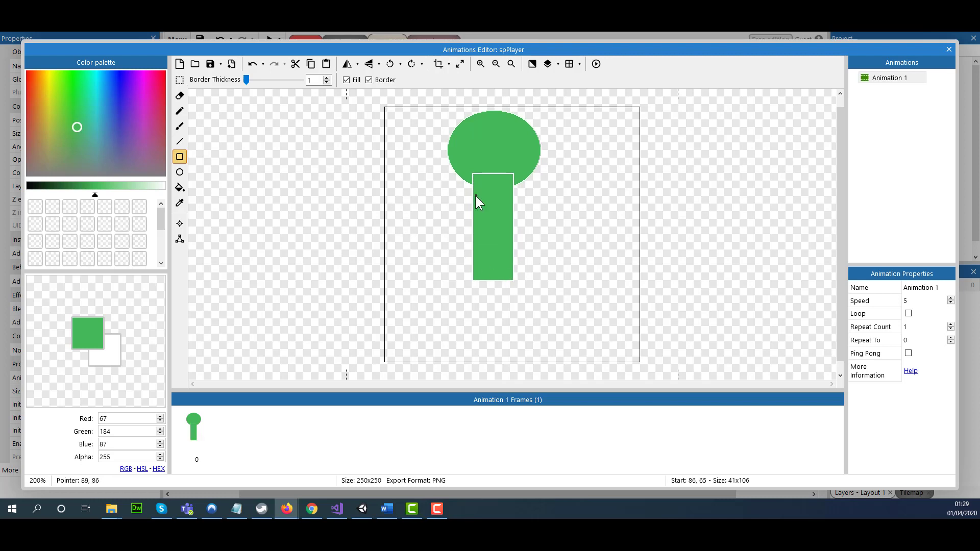
pyautogui.moveTo(506, 198); pyautogui.dragTo(533, 237)
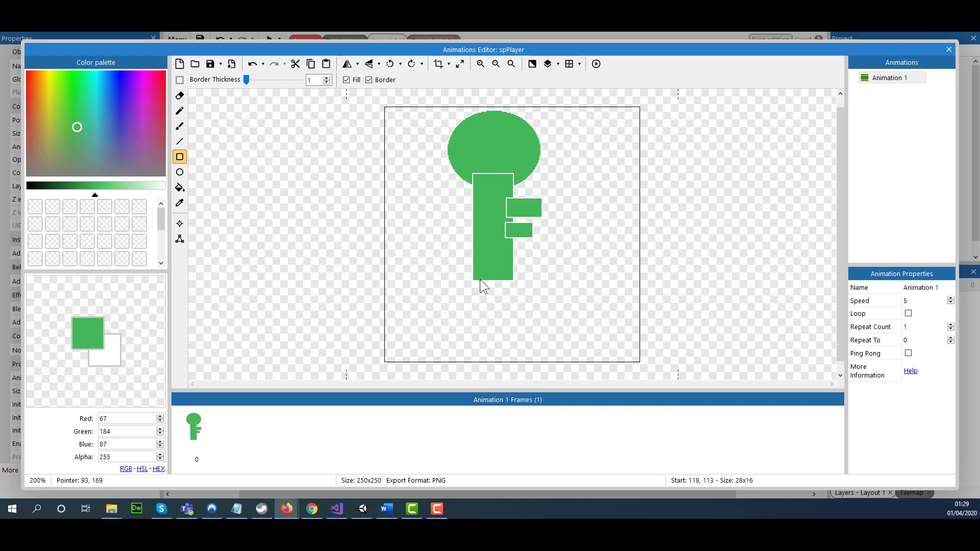
# Step: Draw two legs under the body, undoing and redrawing the misplaced ones
pyautogui.moveTo(481, 280); pyautogui.dragTo(498, 344)
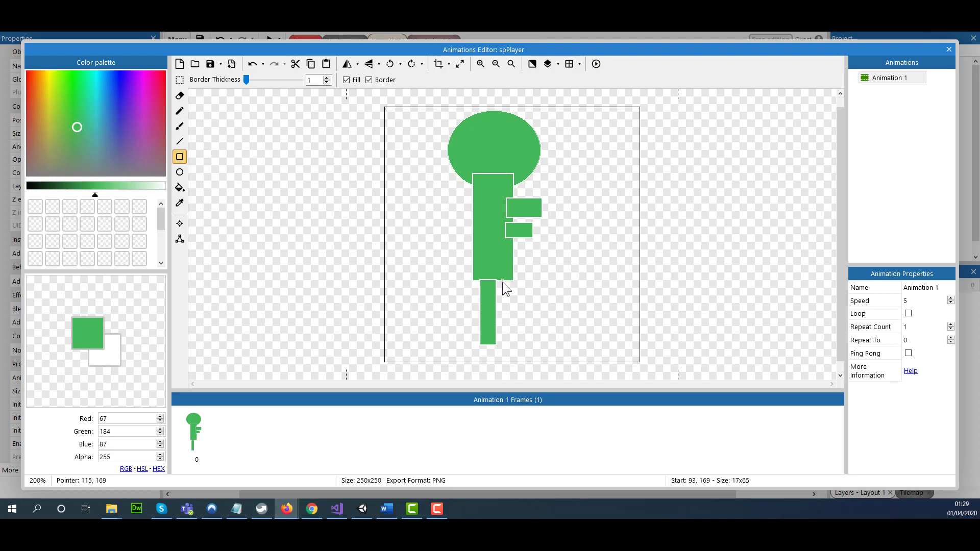
pyautogui.moveTo(503, 284); pyautogui.dragTo(518, 345)
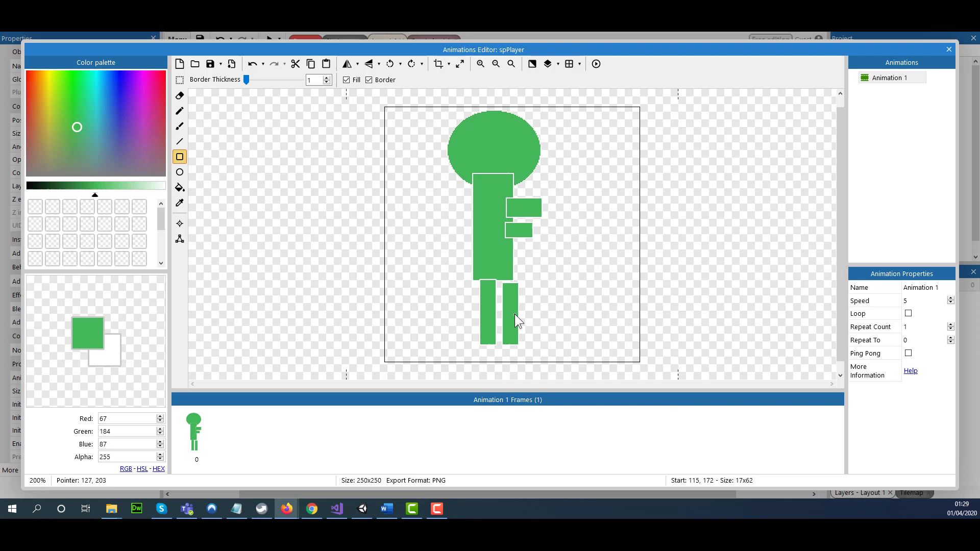
pyautogui.hotkey('ctrl', 'z')
pyautogui.moveTo(501, 277); pyautogui.dragTo(516, 343)
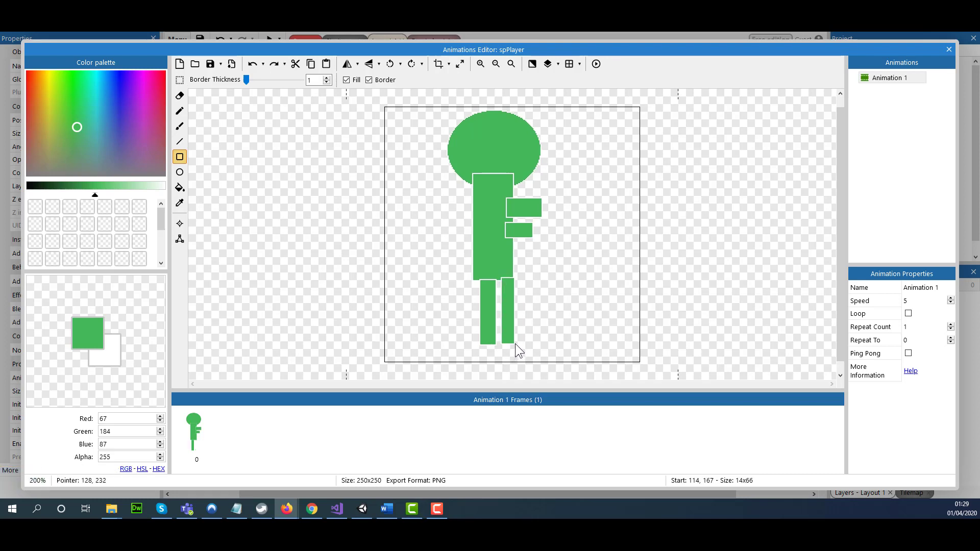
pyautogui.hotkey('ctrl', 'z')
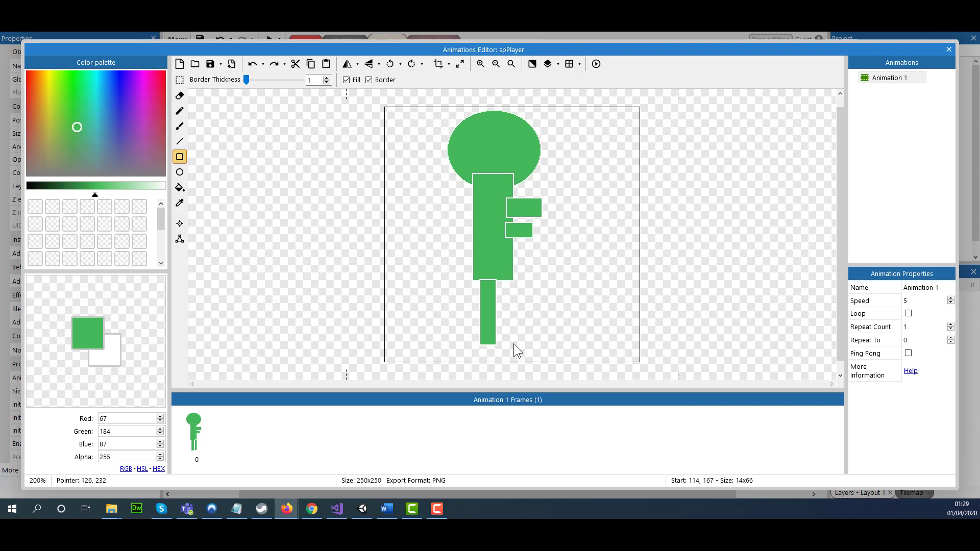
pyautogui.hotkey('ctrl', 'z')
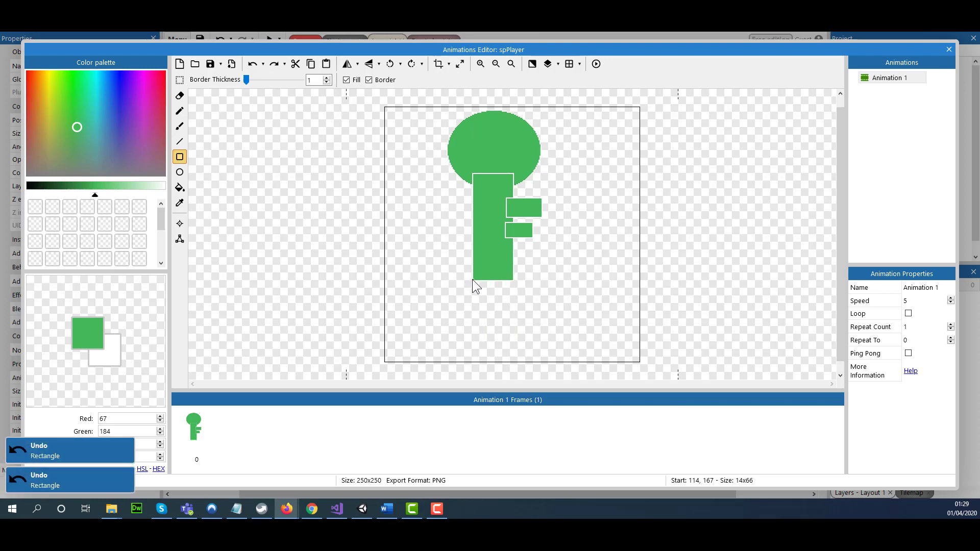
pyautogui.moveTo(473, 280); pyautogui.dragTo(482, 295)
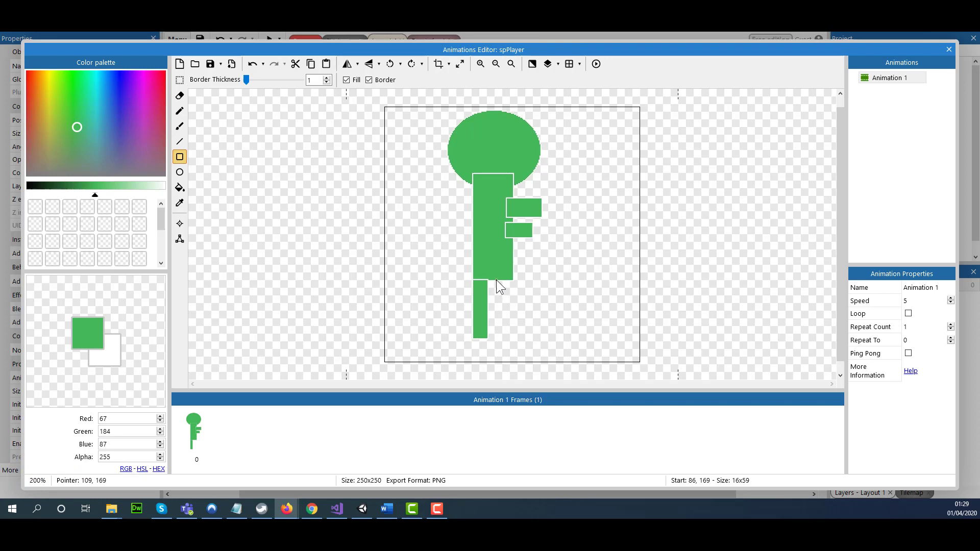
pyautogui.moveTo(496, 279); pyautogui.dragTo(515, 344)
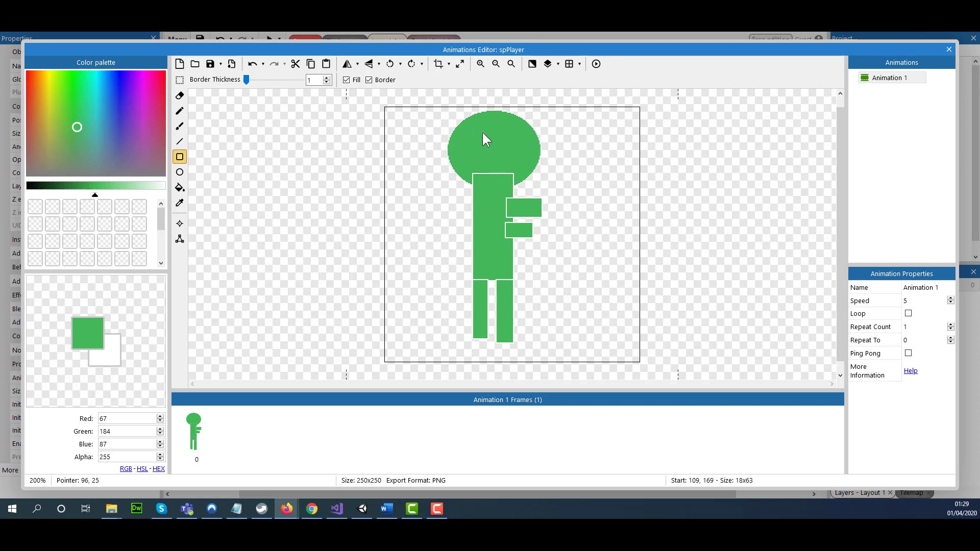
# Step: Draw a dark-green eye and a short dark-green mouth line on the head
pyautogui.click(180, 172)
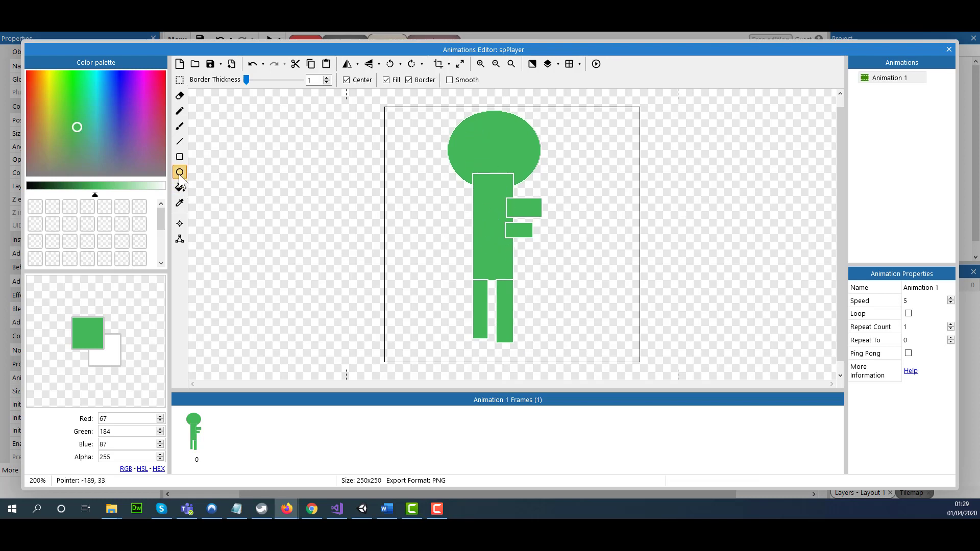
pyautogui.click(66, 188)
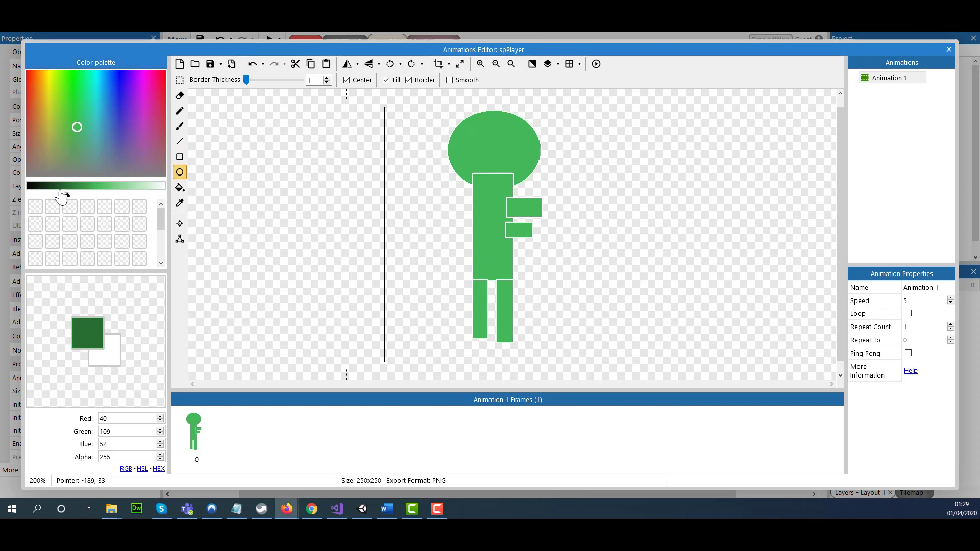
pyautogui.moveTo(513, 135); pyautogui.dragTo(522, 142)
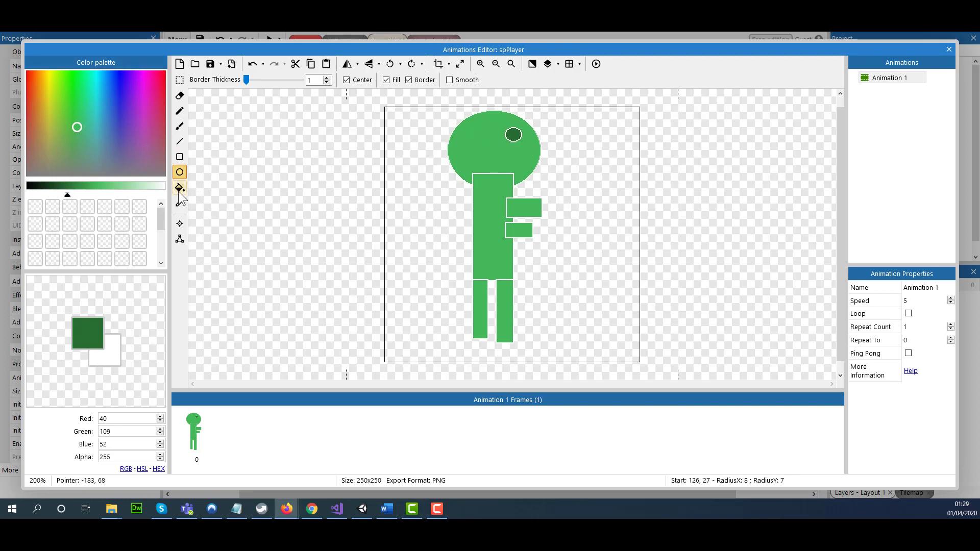
pyautogui.click(181, 143)
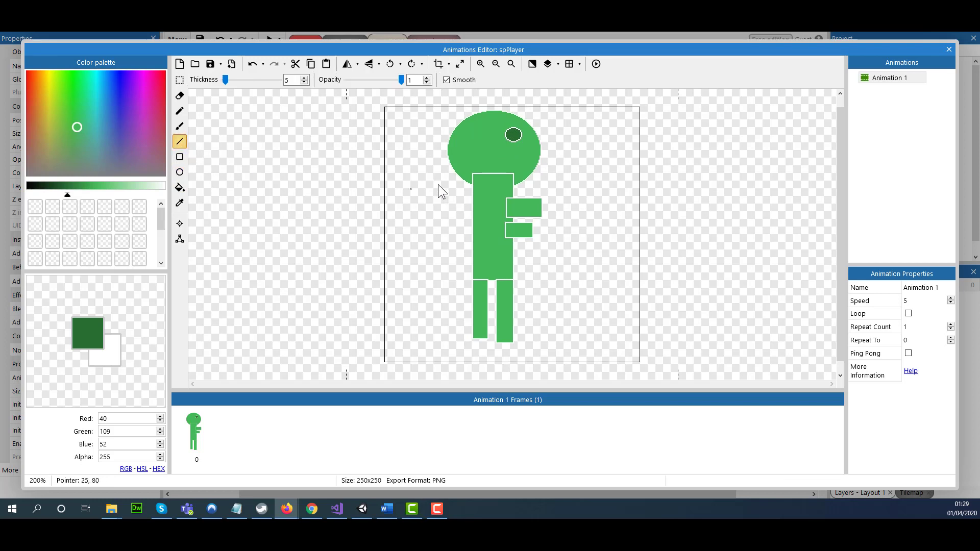
pyautogui.moveTo(537, 162); pyautogui.dragTo(512, 156)
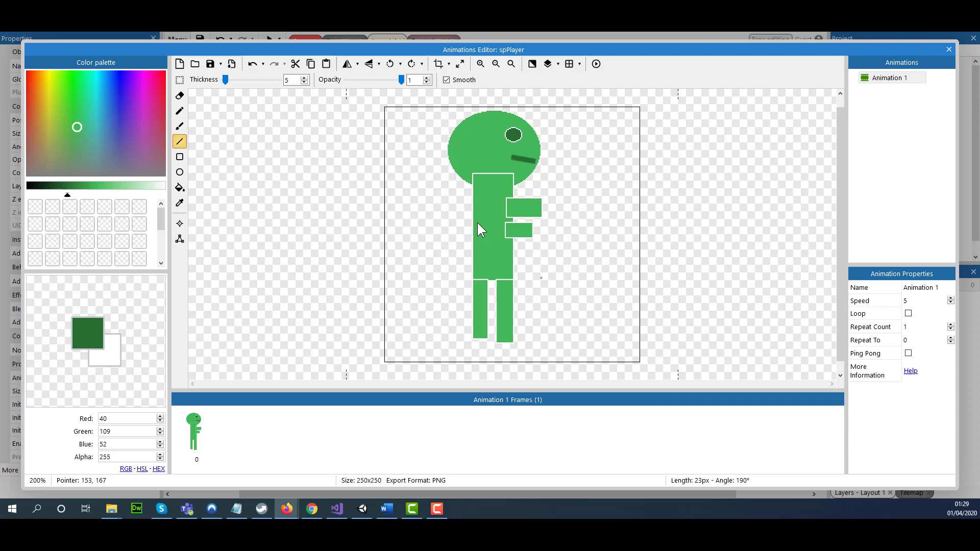
# Step: Crop the image to 96x231 and move spPlayer onto the grass at 95, 285
pyautogui.click(437, 65)
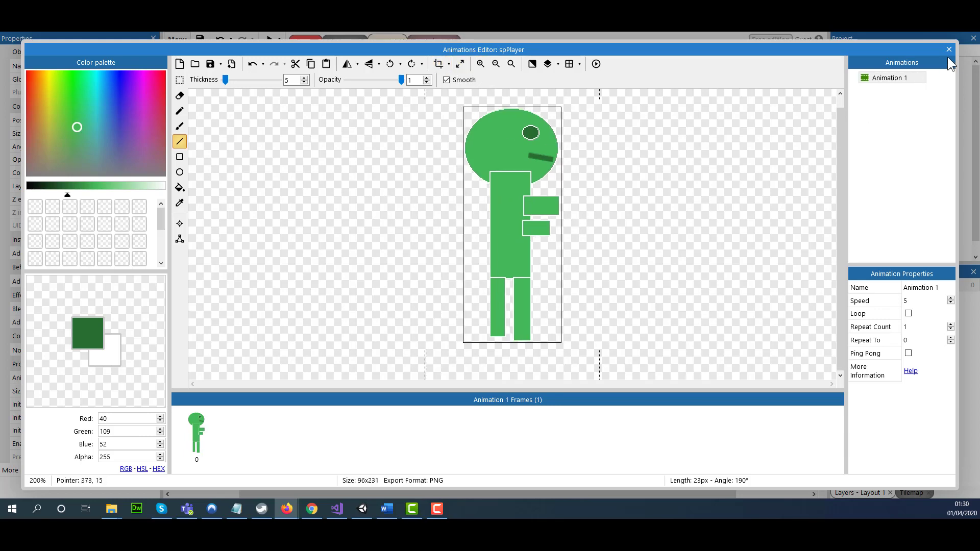
pyautogui.click(949, 50)
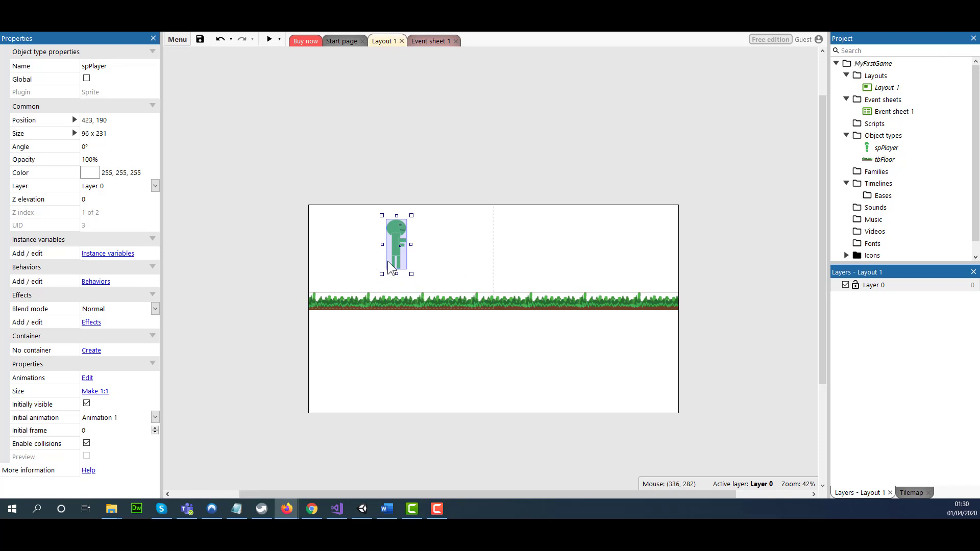
pyautogui.click(388, 267)
pyautogui.moveTo(389, 267); pyautogui.dragTo(327, 283)
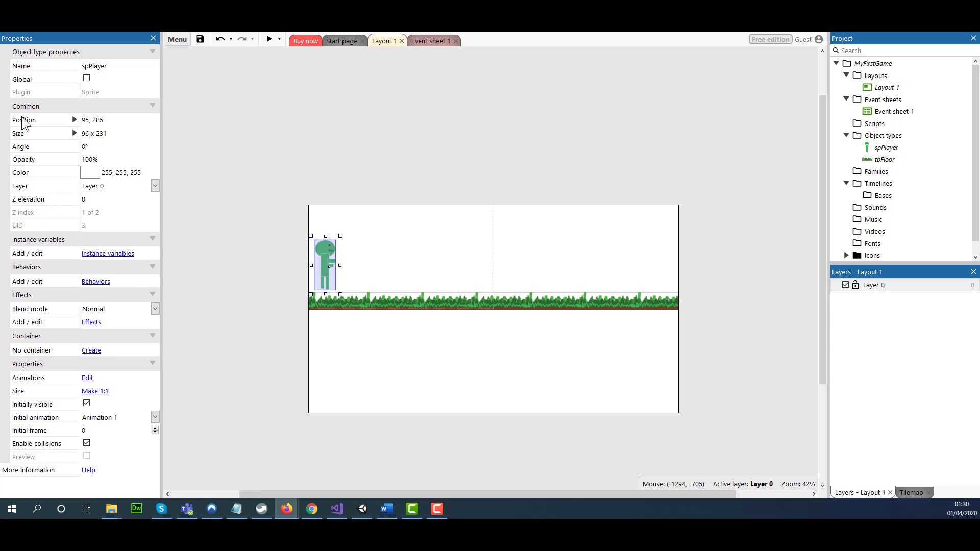
# Step: Add the Solid and Bound to layout behaviors to spPlayer
pyautogui.click(96, 282)
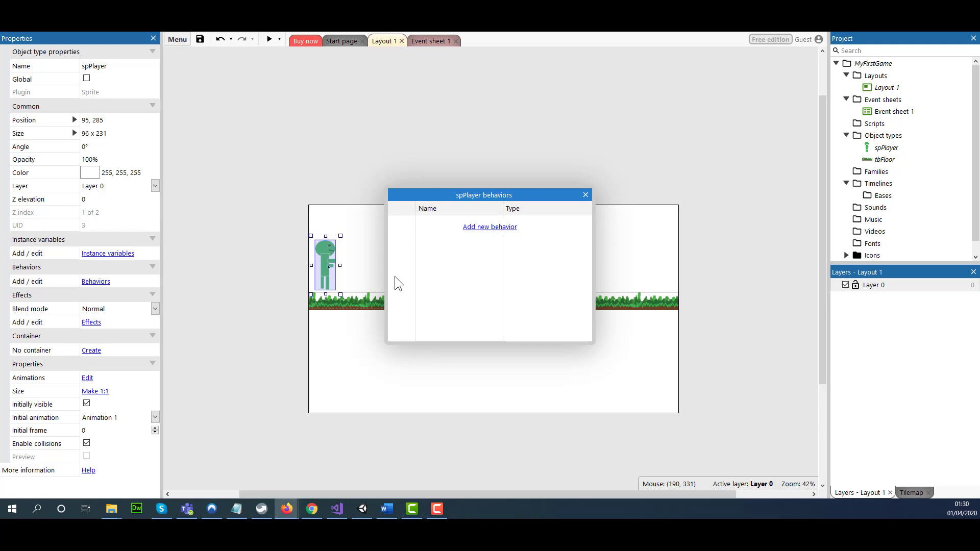
pyautogui.click(494, 228)
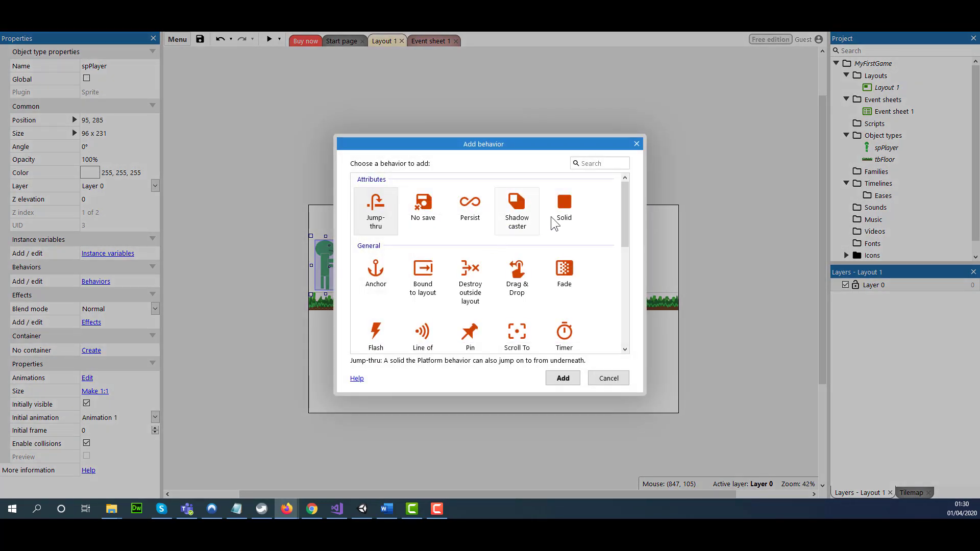
pyautogui.click(562, 205)
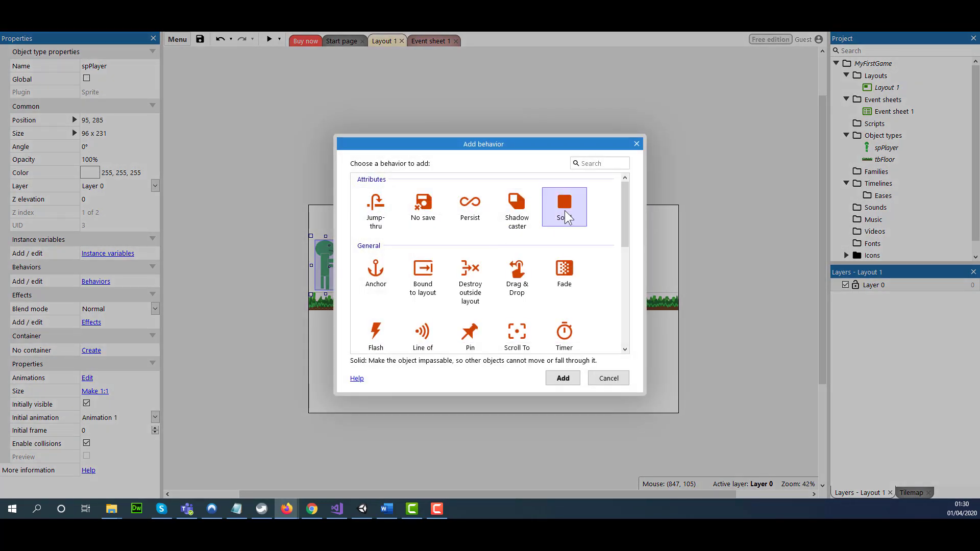
pyautogui.click(564, 379)
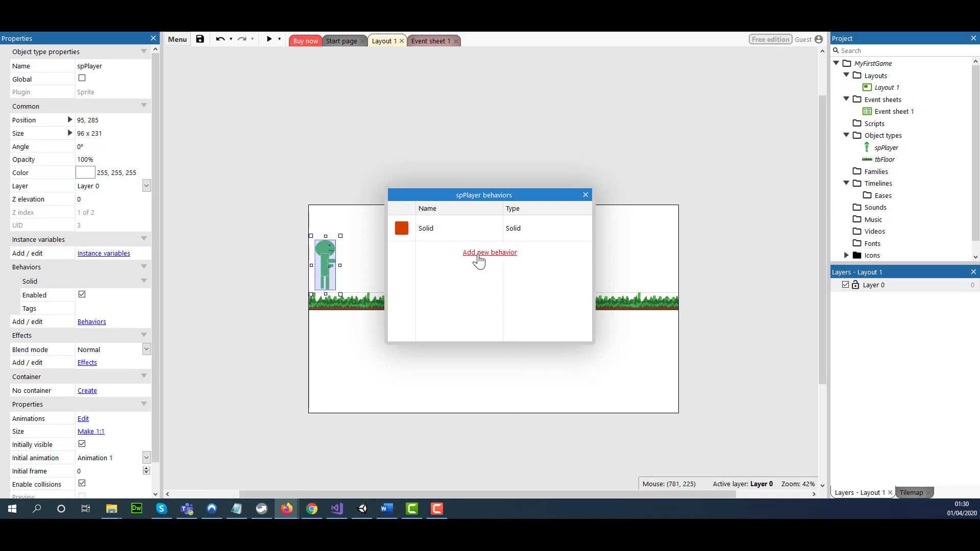
pyautogui.click(478, 254)
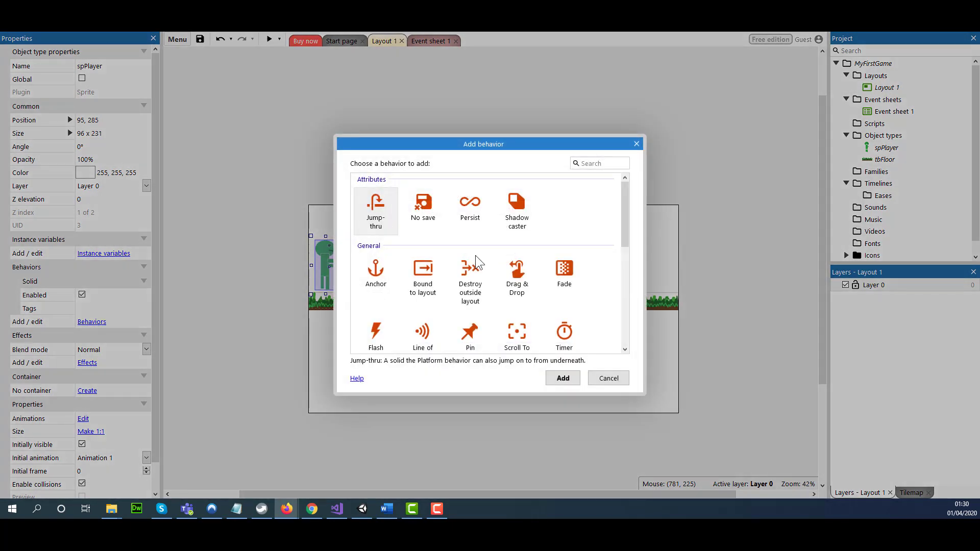
pyautogui.click(429, 297)
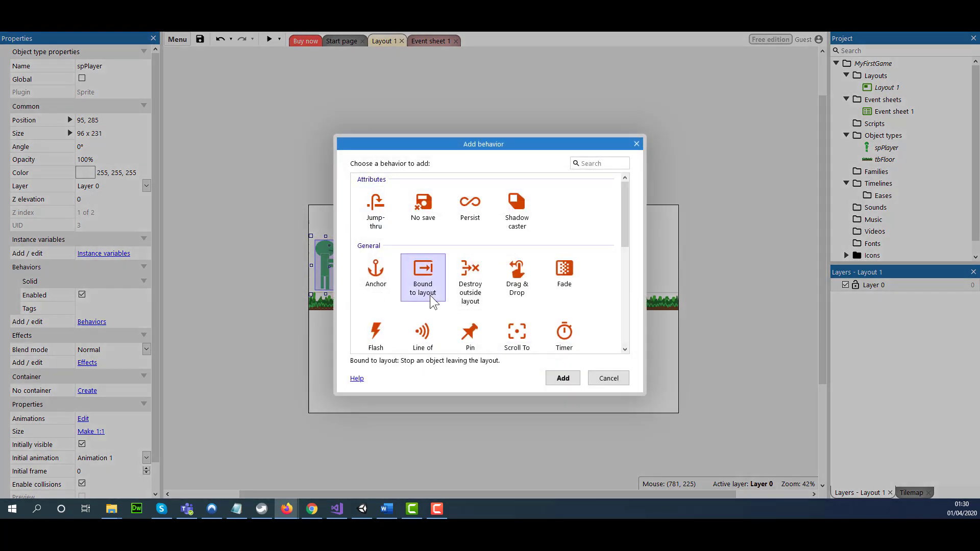
pyautogui.click(563, 379)
# Step: Add the Scroll To and Platform behaviors to spPlayer as well
pyautogui.click(493, 278)
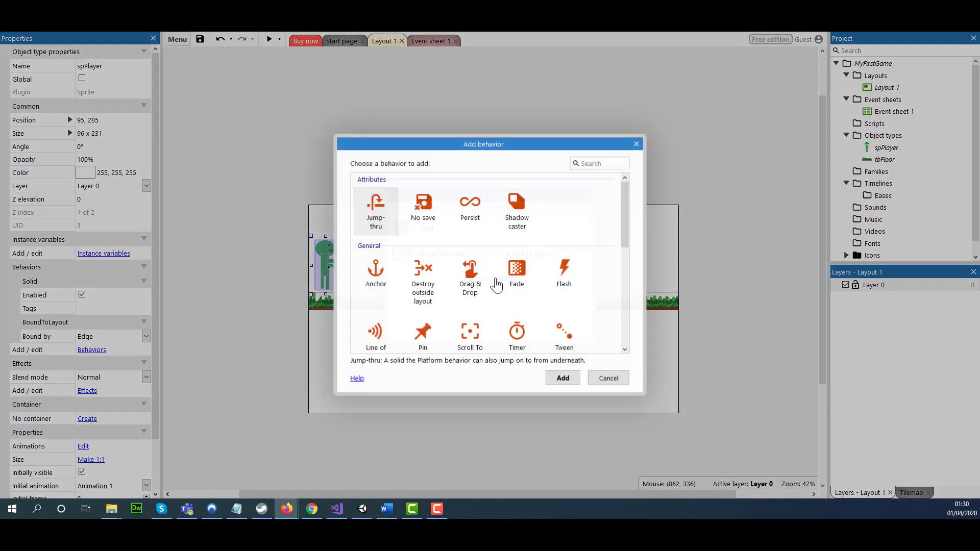
pyautogui.click(469, 338)
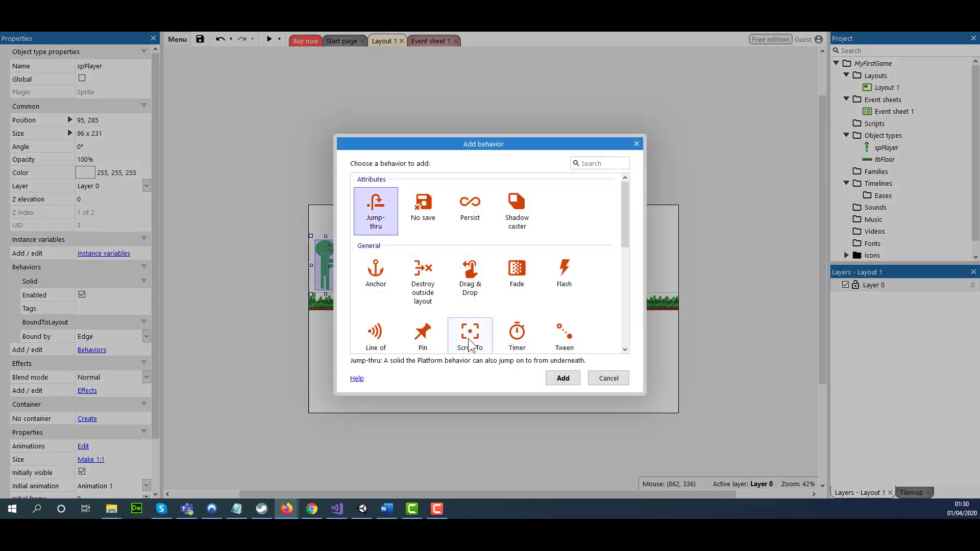
pyautogui.click(563, 379)
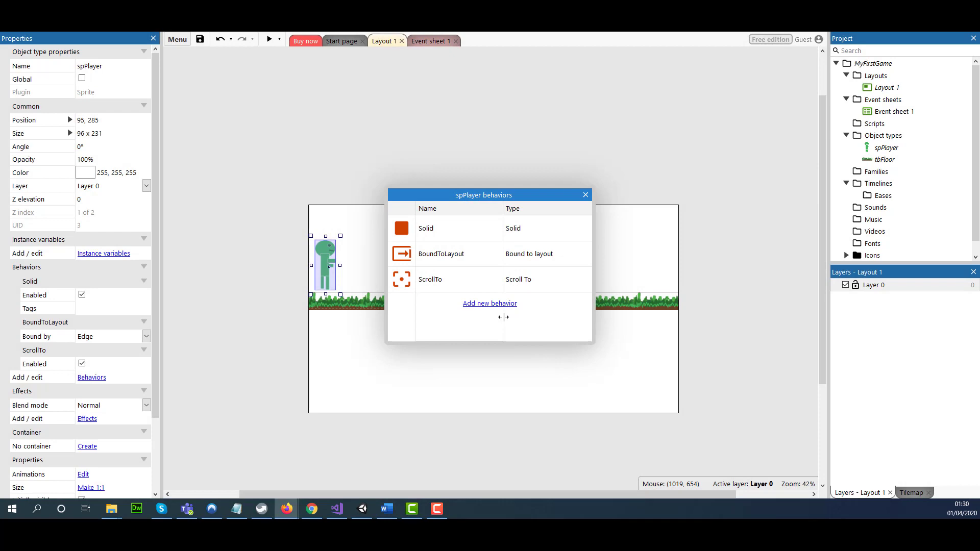
pyautogui.click(501, 309)
pyautogui.scroll(-3, 438, 281)
pyautogui.scroll(-1, 475, 281)
pyautogui.scroll(-1, 506, 280)
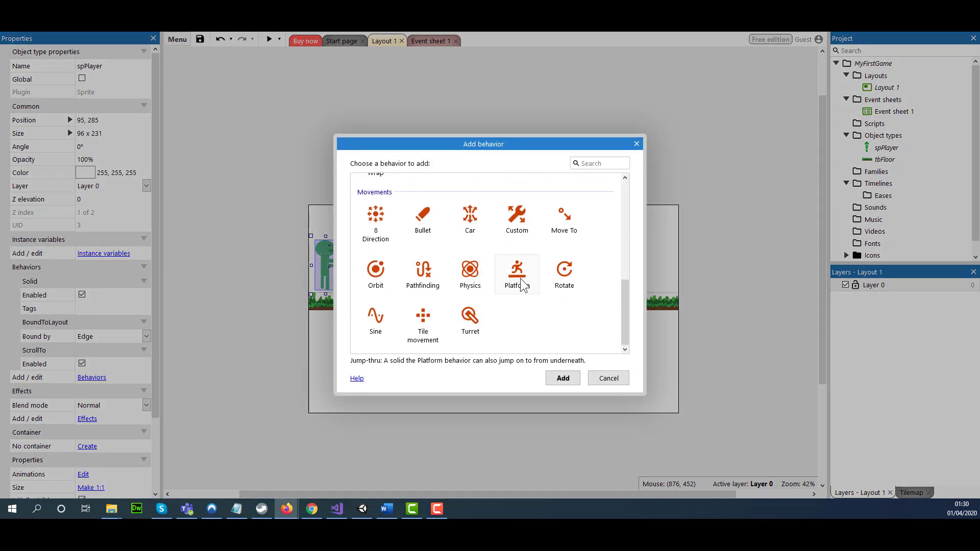
pyautogui.click(518, 280)
pyautogui.click(563, 378)
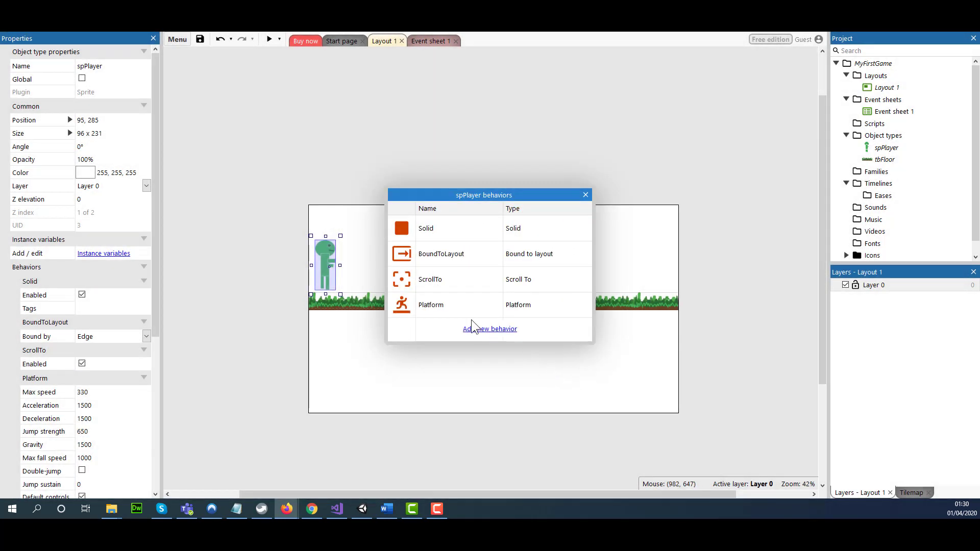
# Step: Close the behaviors list and drag spPlayer back and forth along the grass floor
pyautogui.click(586, 194)
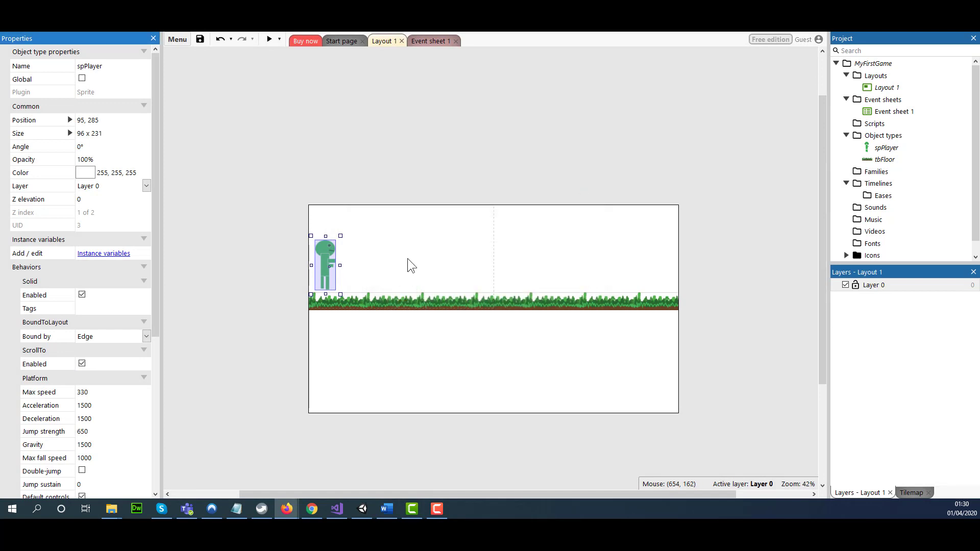
pyautogui.moveTo(322, 273); pyautogui.dragTo(328, 271)
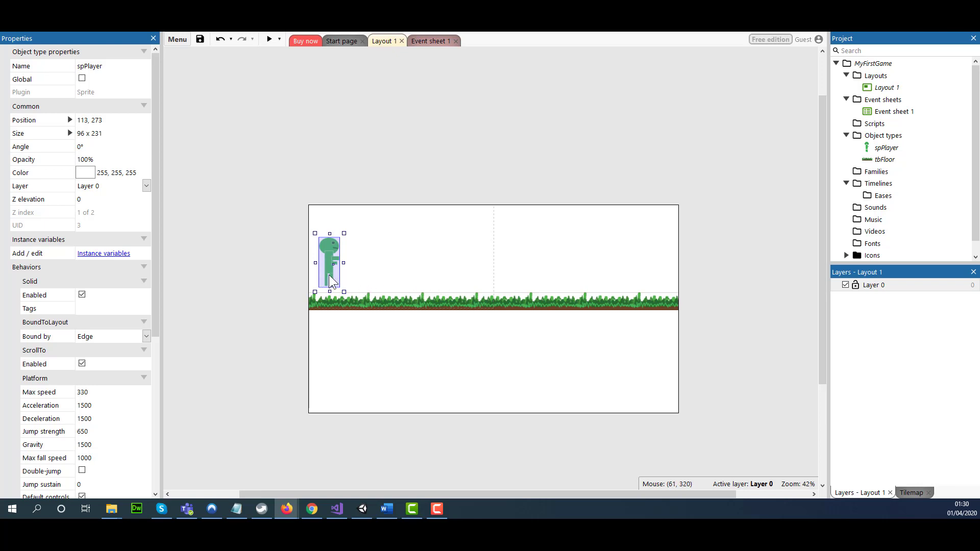
pyautogui.moveTo(329, 283)
pyautogui.mouseDown()
pyautogui.moveTo(430, 284)
pyautogui.moveTo(397, 282)
pyautogui.mouseUp()
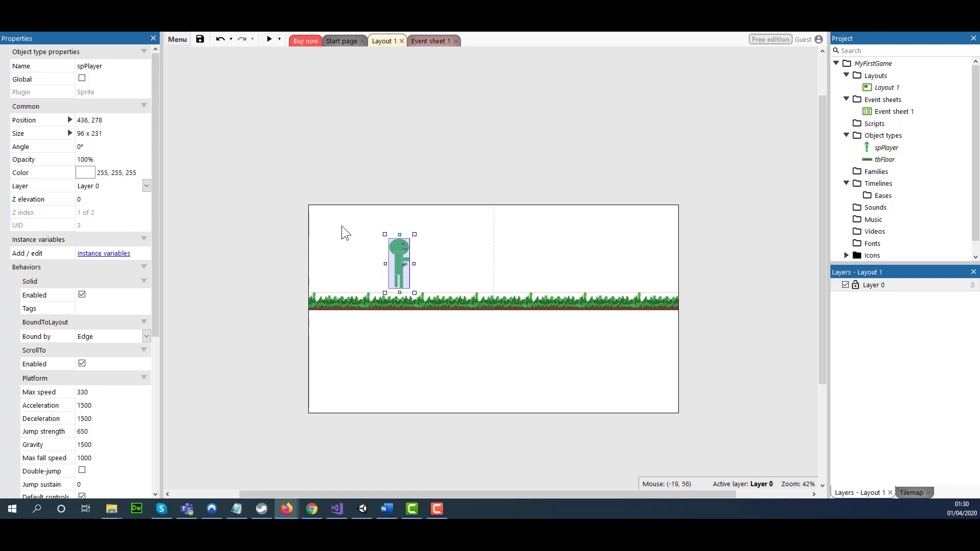
pyautogui.moveTo(401, 270)
pyautogui.mouseDown()
pyautogui.moveTo(628, 272)
pyautogui.moveTo(341, 263)
pyautogui.mouseUp()
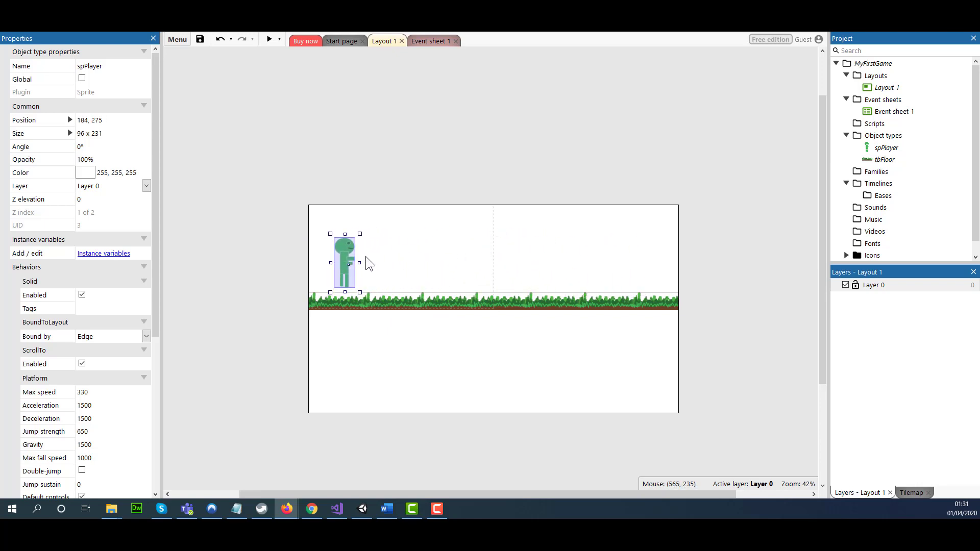
pyautogui.moveTo(338, 265); pyautogui.dragTo(417, 270)
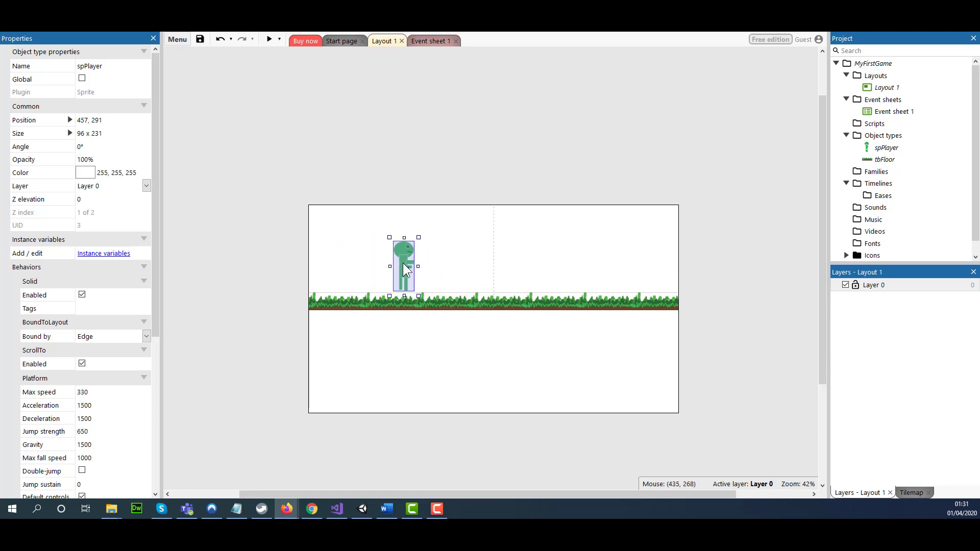
pyautogui.moveTo(401, 264)
pyautogui.mouseDown()
pyautogui.moveTo(386, 266)
pyautogui.moveTo(410, 268)
pyautogui.mouseUp()
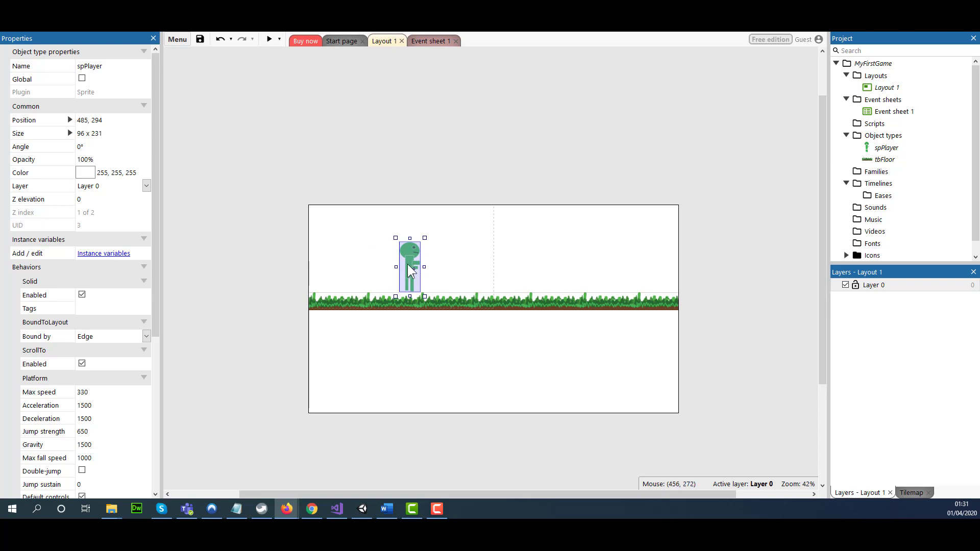
# Step: Leave spPlayer near the floor's left end at 149, 268 and launch the preview
pyautogui.moveTo(409, 268)
pyautogui.mouseDown()
pyautogui.moveTo(282, 276)
pyautogui.moveTo(307, 258)
pyautogui.mouseUp()
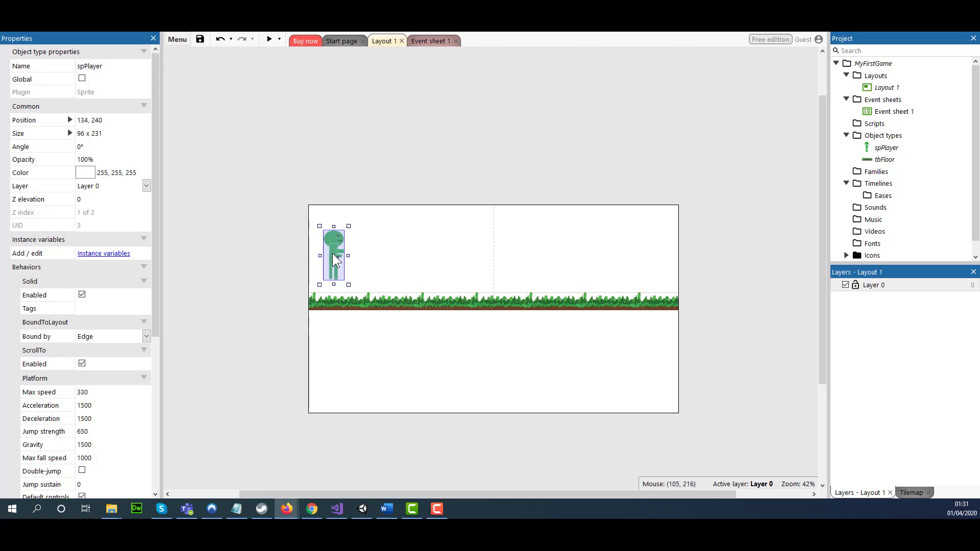
pyautogui.moveTo(307, 258); pyautogui.dragTo(344, 262)
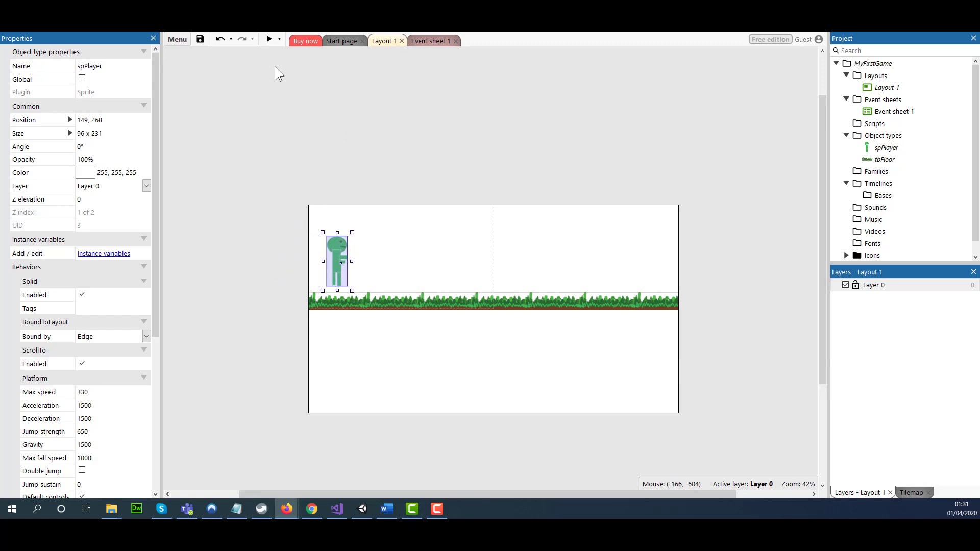
pyautogui.click(270, 41)
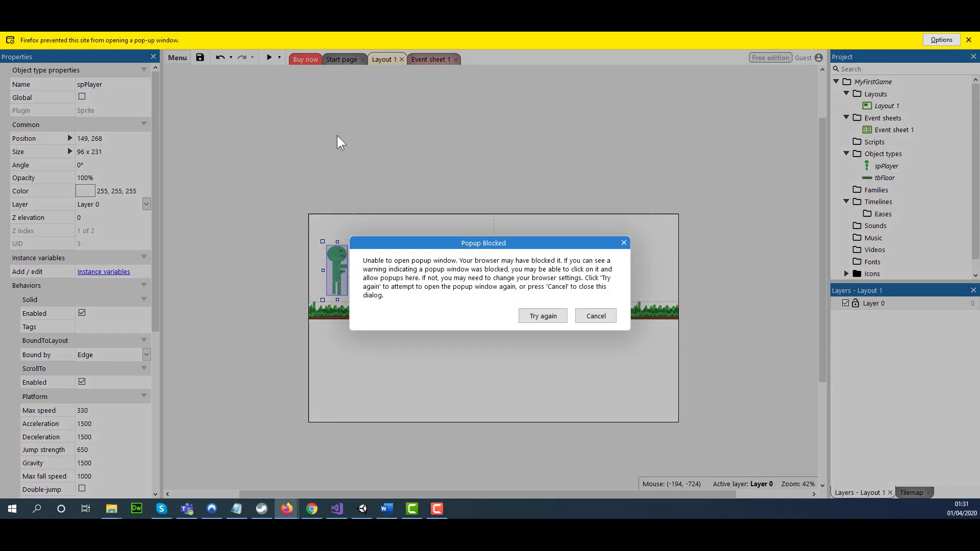
pyautogui.click(534, 316)
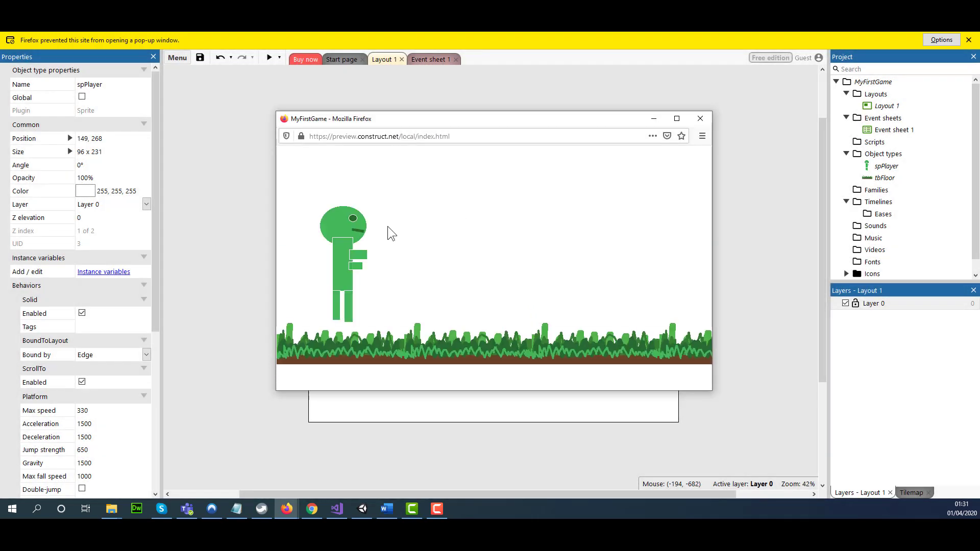
# Step: Walk the player right twice across the grass, then back left
pyautogui.press('Right')
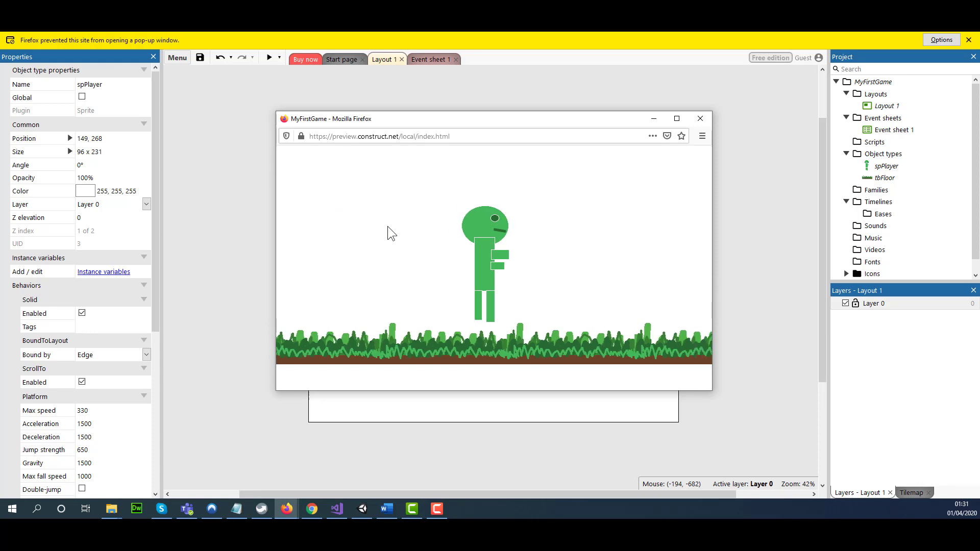
pyautogui.press('Right')
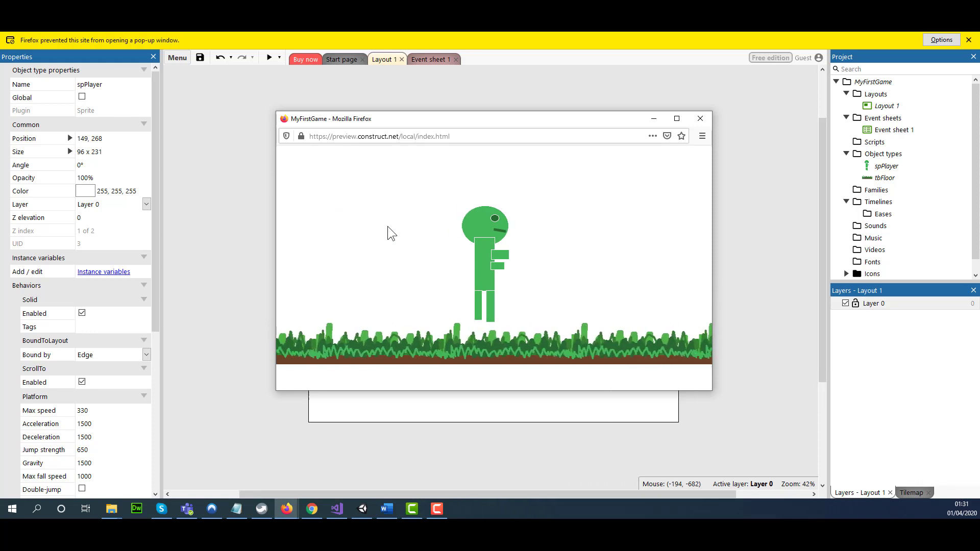
pyautogui.press('Left')
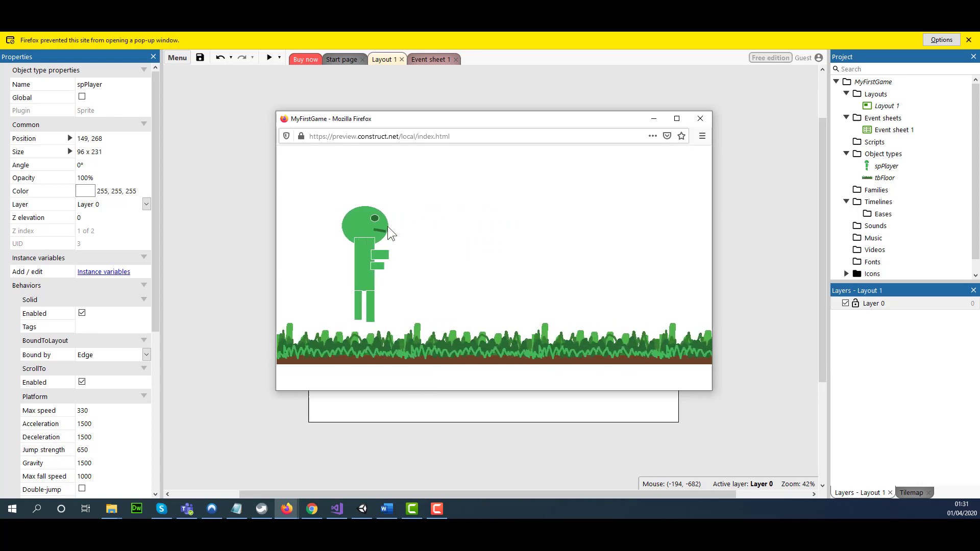
pyautogui.hotkey('alt', 'F4')
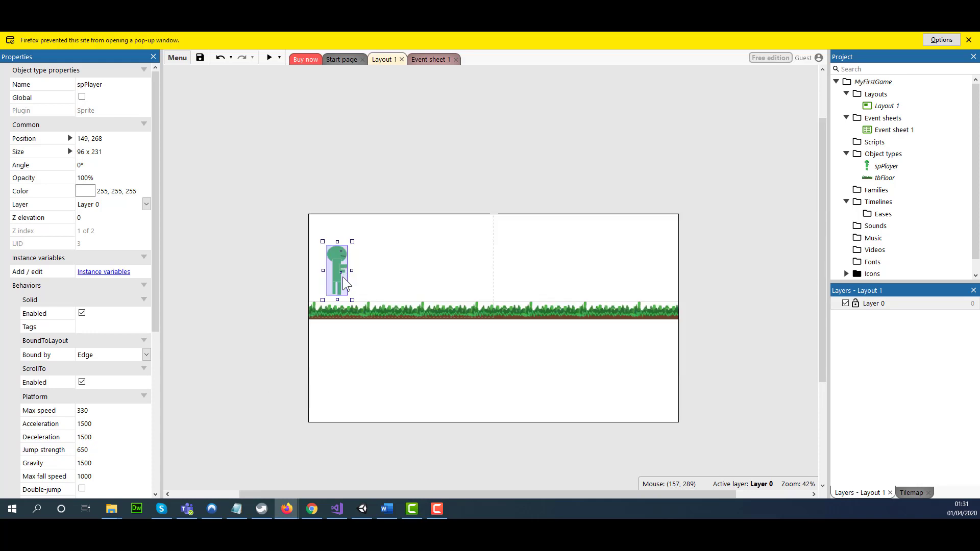